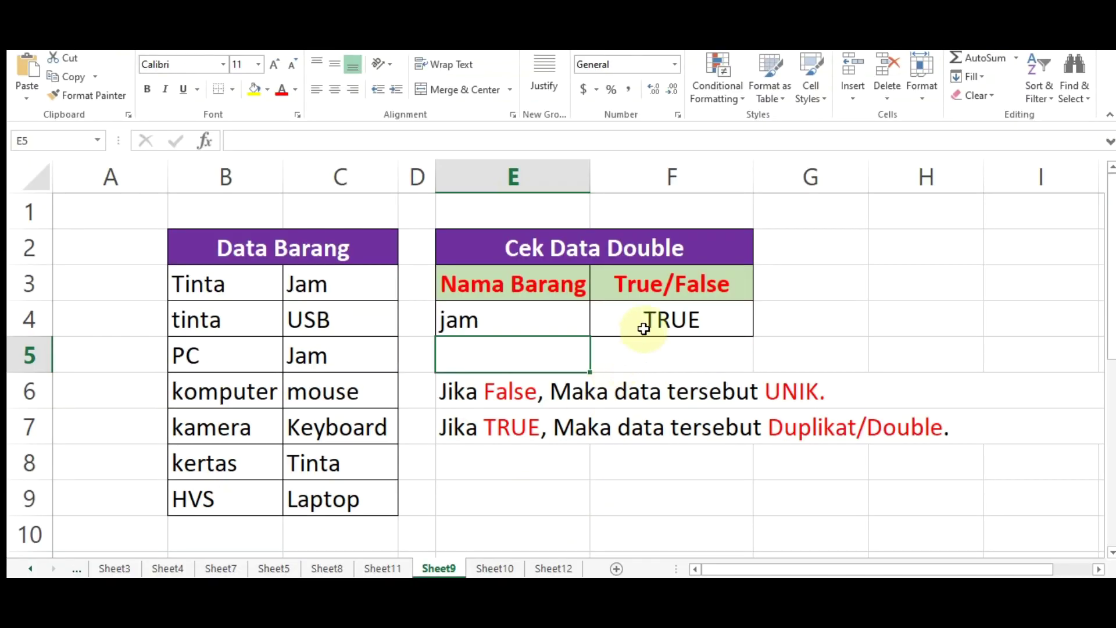
Delete the old TRUE result formula from cell F4
{"action": "left_click", "coordinate": [645, 325]}
{"action": "key", "text": "Delete"}
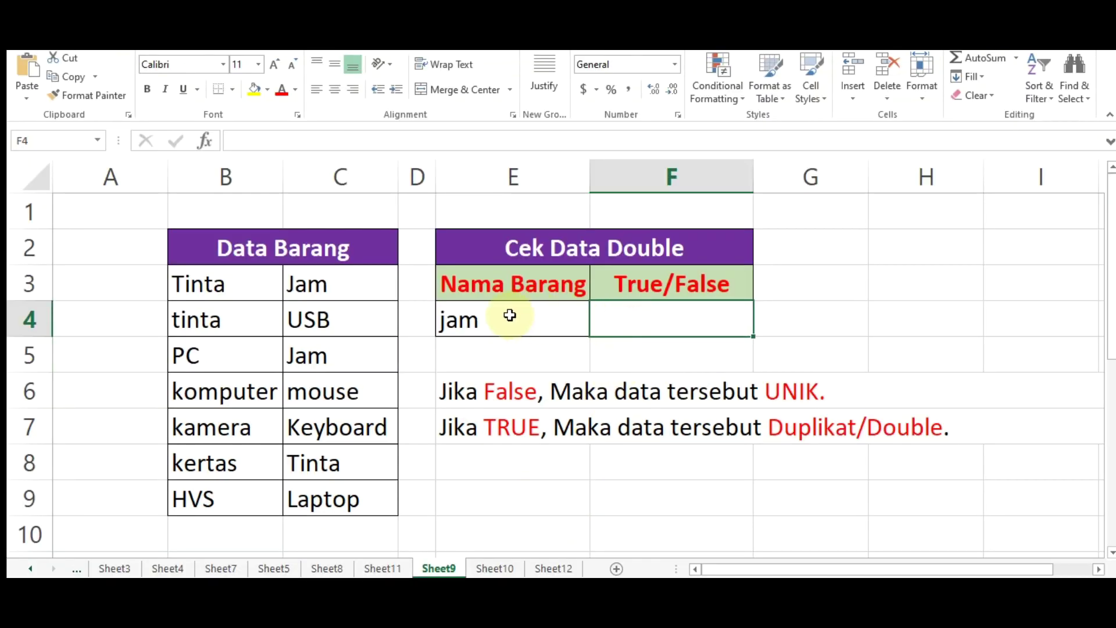
Clear 'jam' from E4 and begin a =countif( formula in F4
{"action": "left_click", "coordinate": [509, 315]}
{"action": "key", "text": "Delete"}
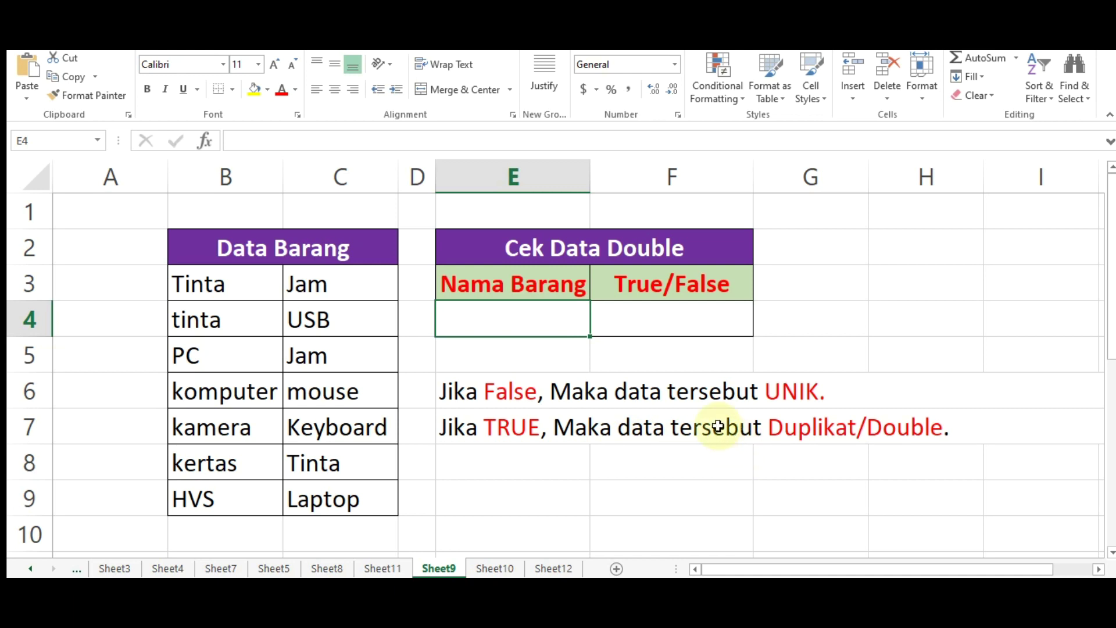
{"action": "left_click", "coordinate": [649, 320]}
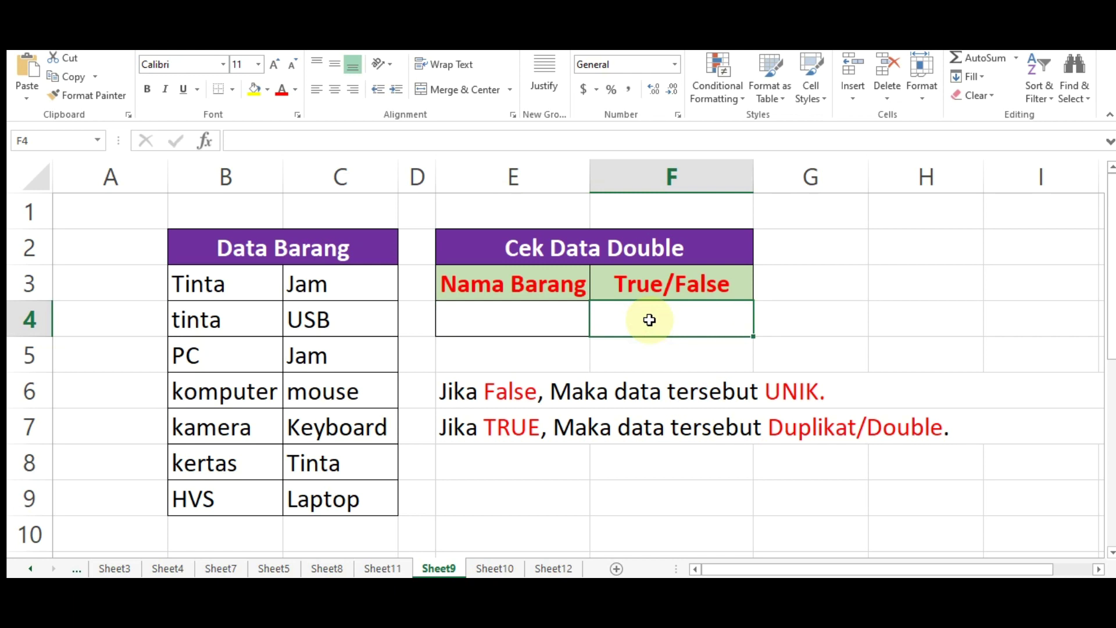
{"action": "type", "text": "="}
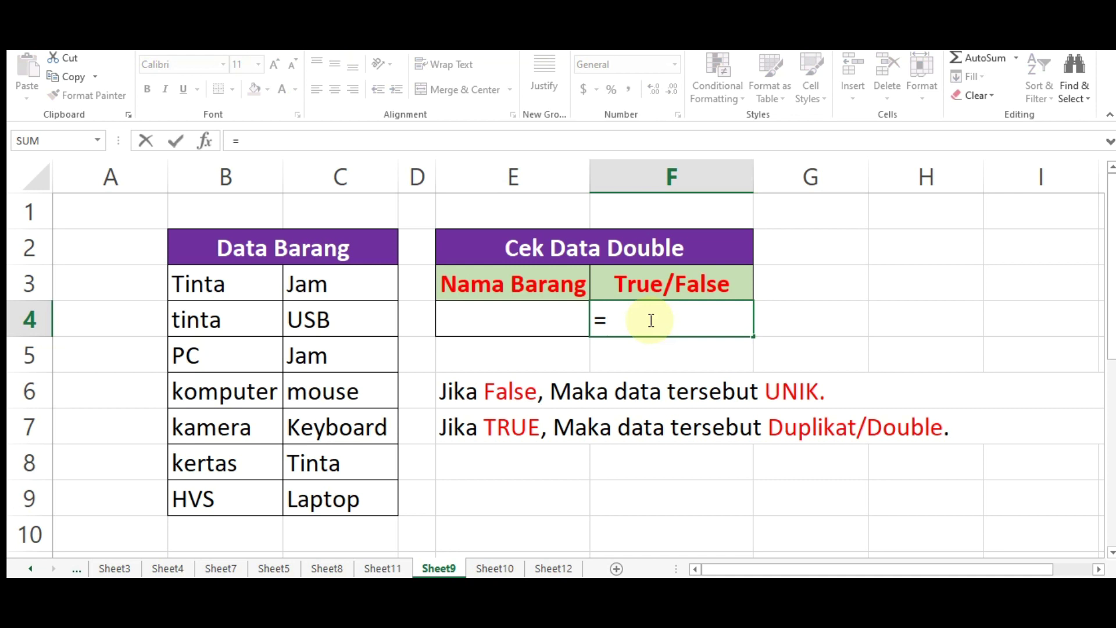
{"action": "type", "text": "countif"}
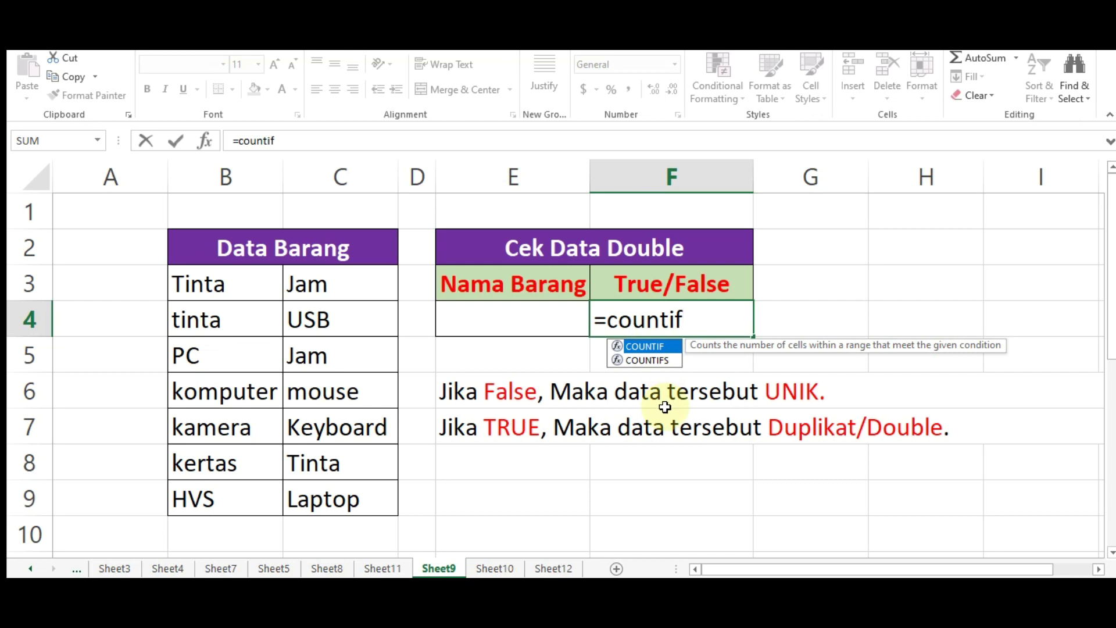
{"action": "type", "text": "("}
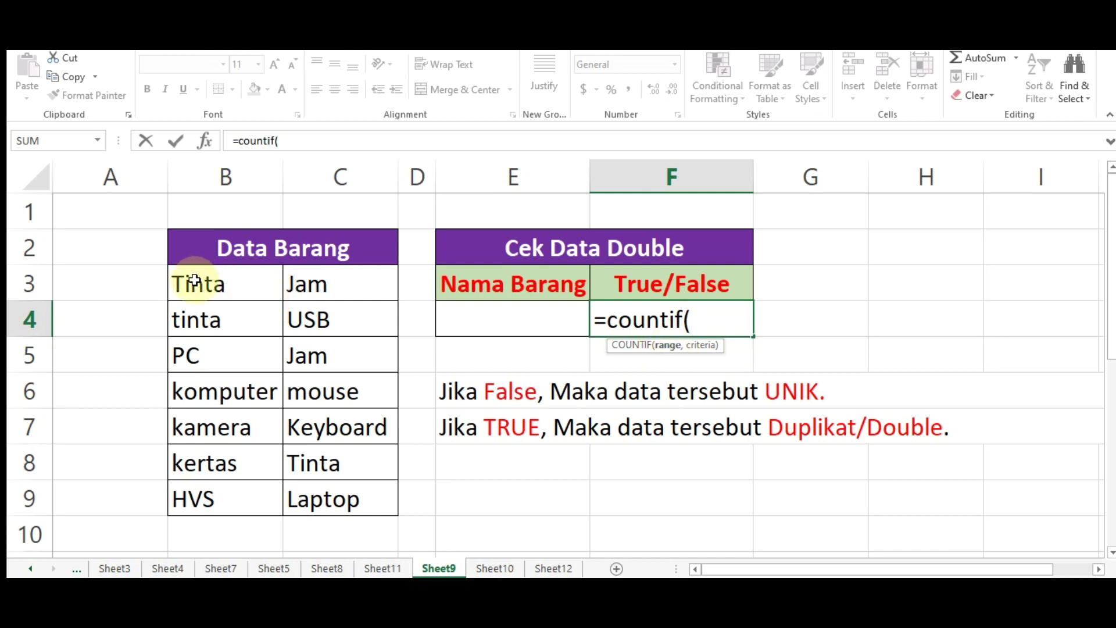
Set B3:C9 as the COUNTIF range, followed by a comma
{"action": "left_click_drag", "start_coordinate": [193, 281], "coordinate": [325, 492]}
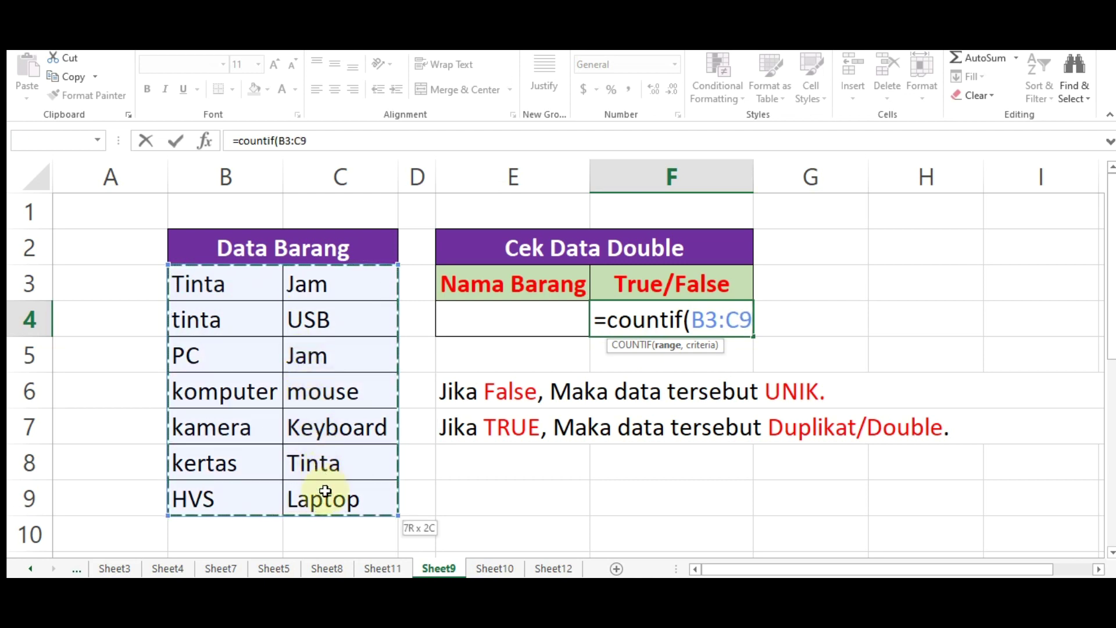
{"action": "left_click_drag", "start_coordinate": [325, 492], "coordinate": [323, 491]}
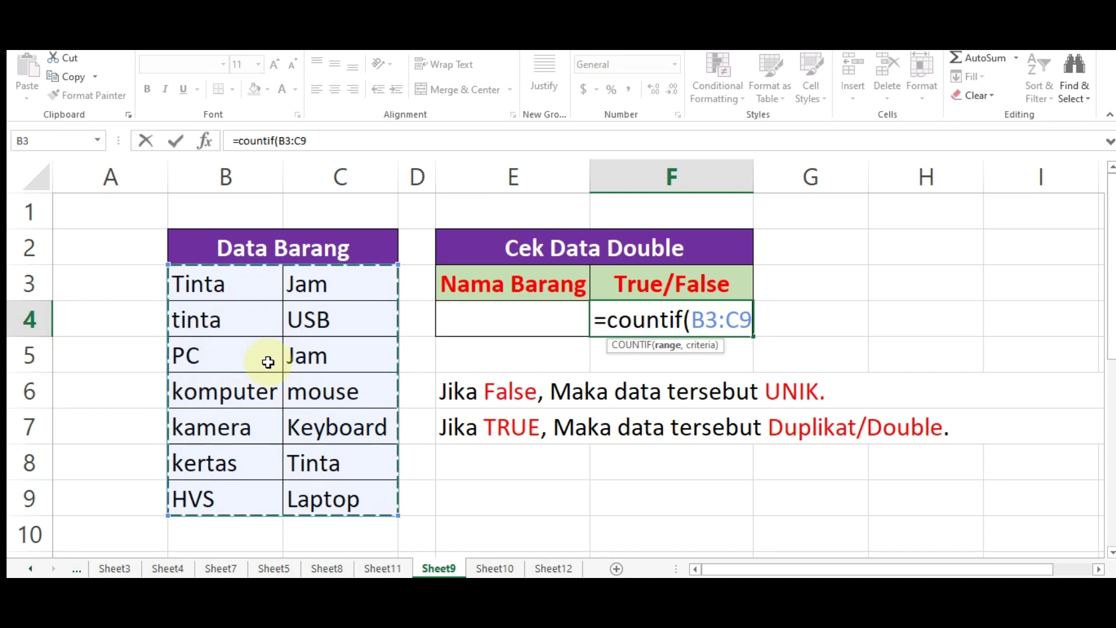
{"action": "type", "text": ","}
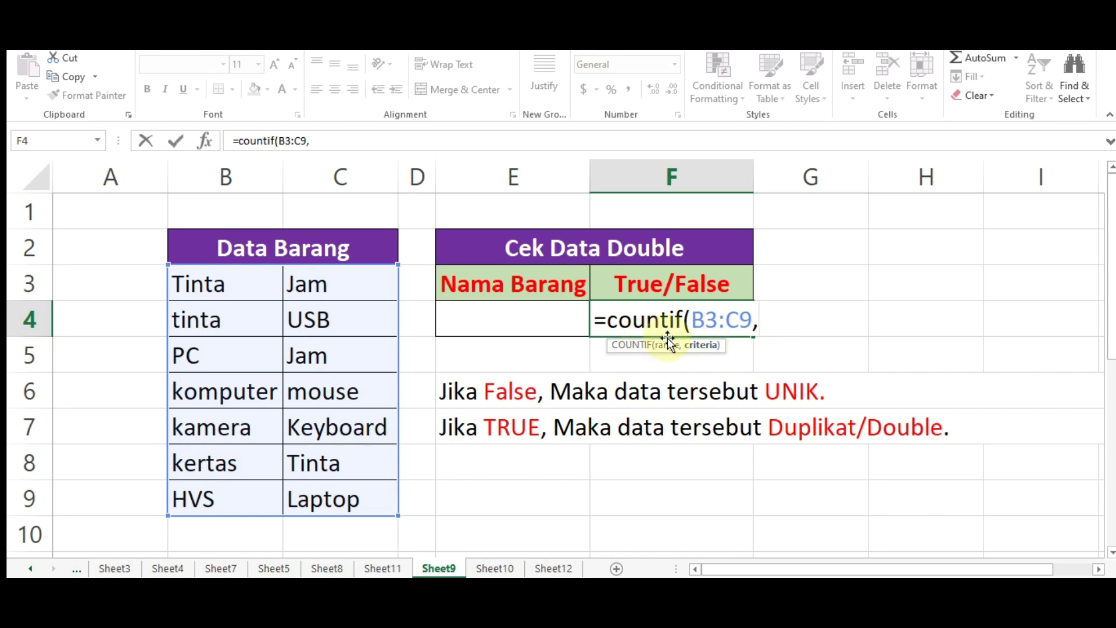
Finish F4 as =countif(B3:C9,E4)>1 so it shows FALSE with E4 empty
{"action": "left_click", "coordinate": [510, 317]}
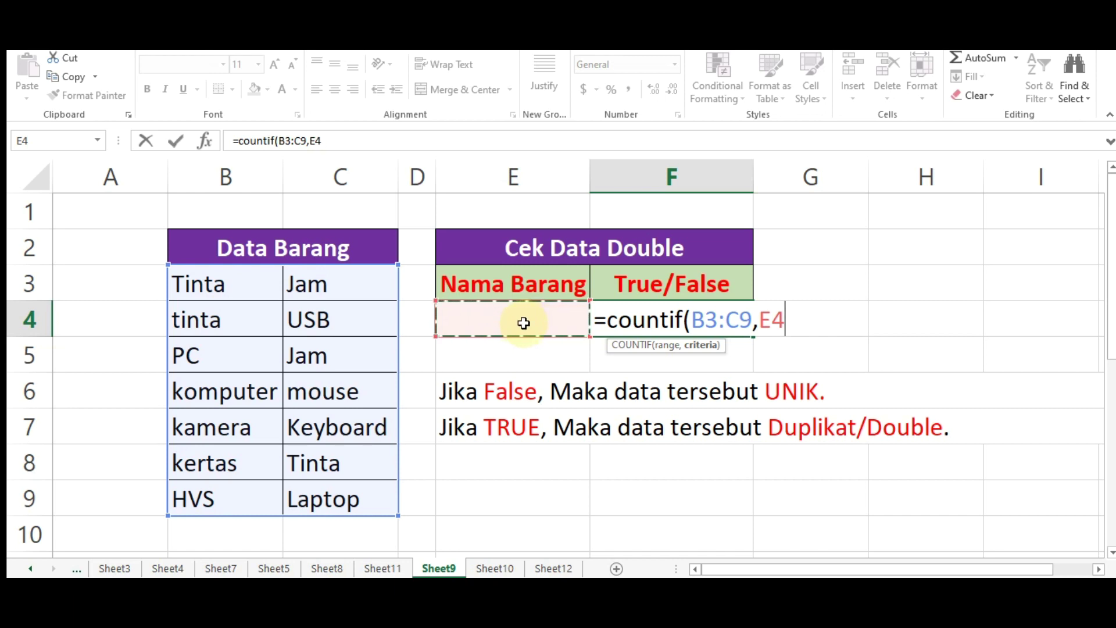
{"action": "type", "text": ")"}
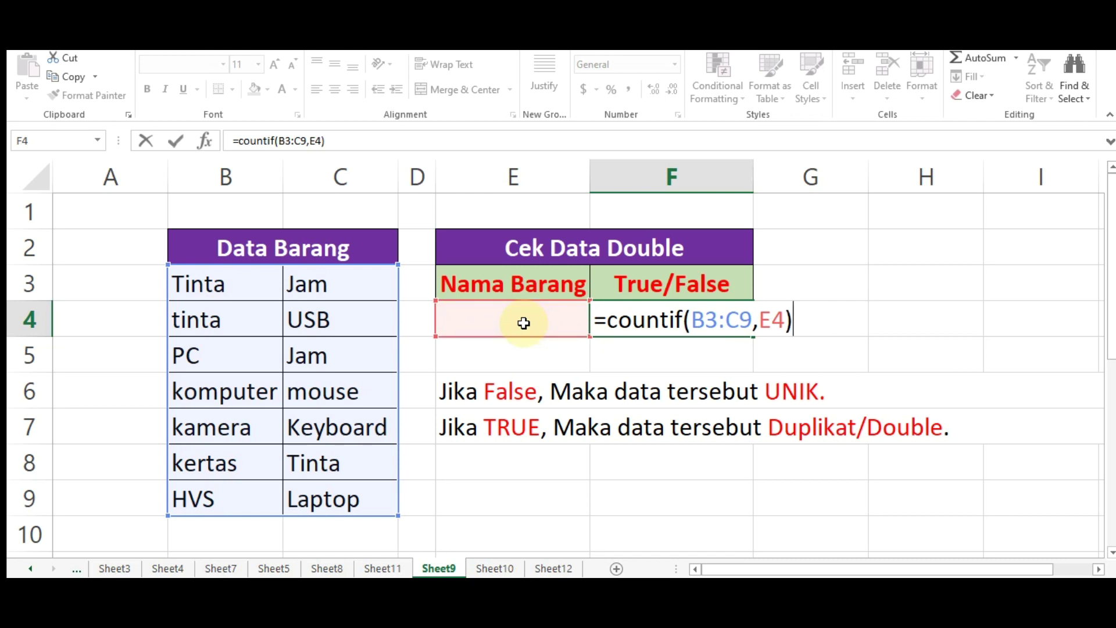
{"action": "type", "text": ">"}
{"action": "type", "text": "1"}
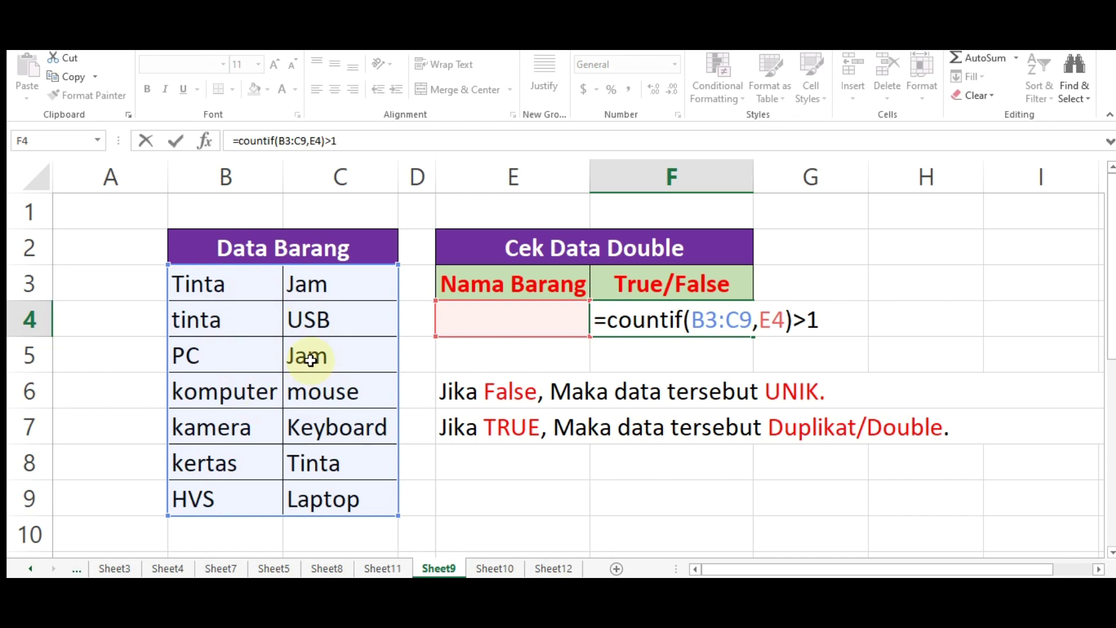
{"action": "key", "text": "Return"}
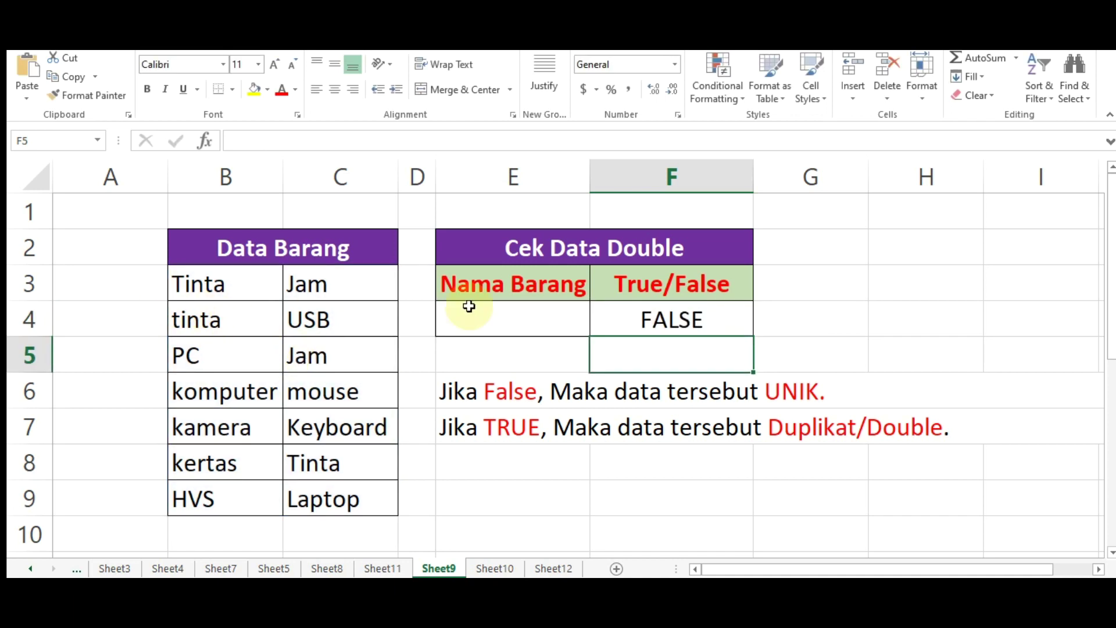
{"action": "left_click", "coordinate": [471, 316]}
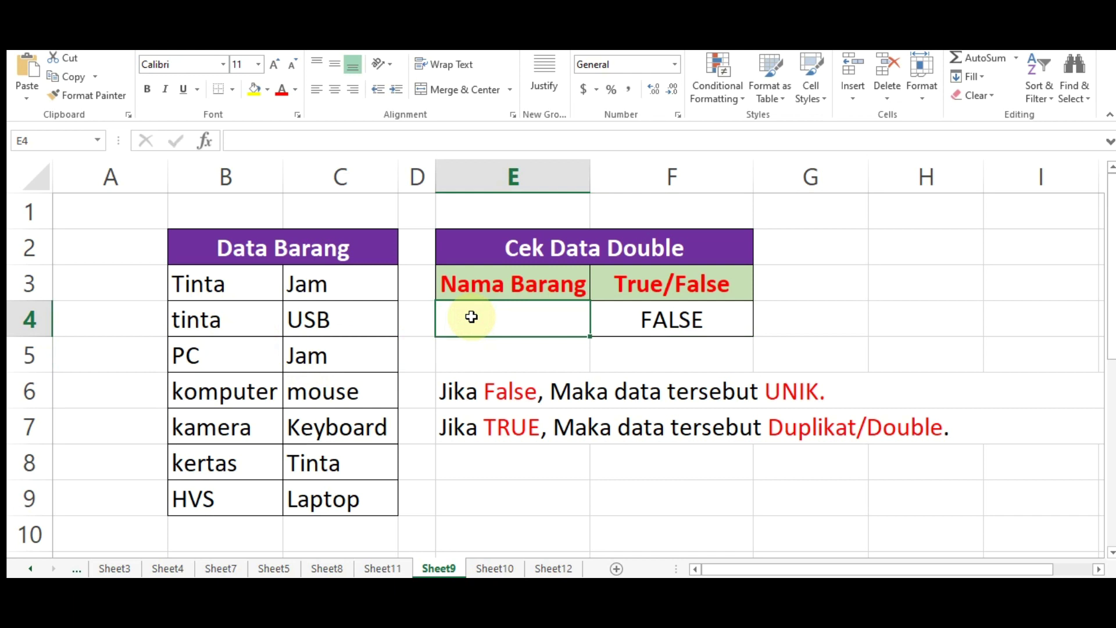
Enter 'tinta' in E4 so F4 shows TRUE, pointing out its matches at B3 and C8
{"action": "type", "text": "tinta"}
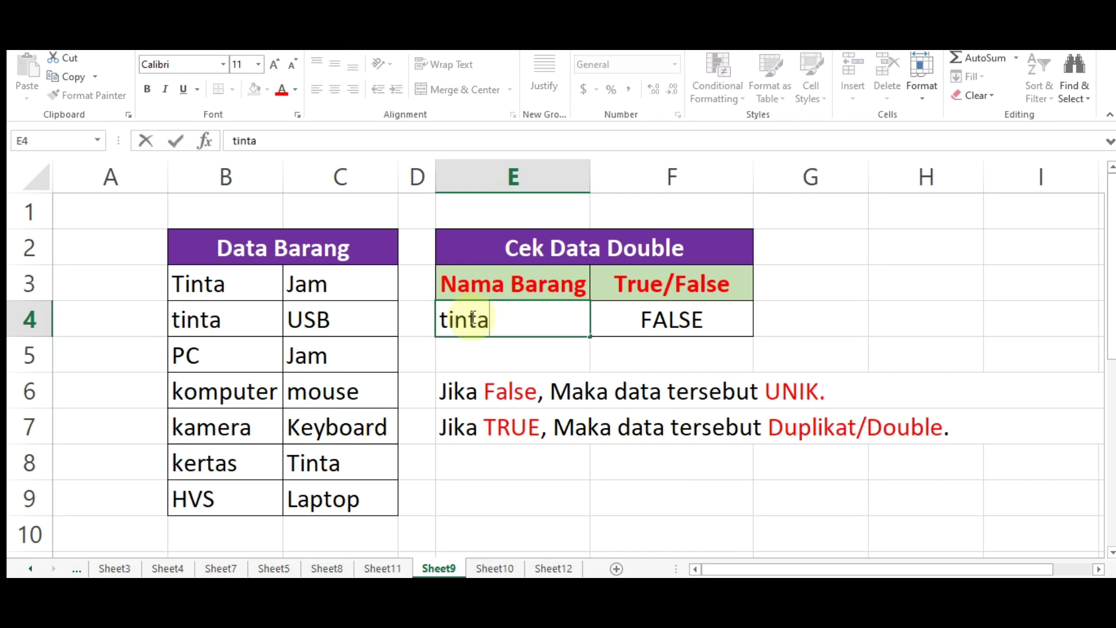
{"action": "left_click", "coordinate": [553, 366]}
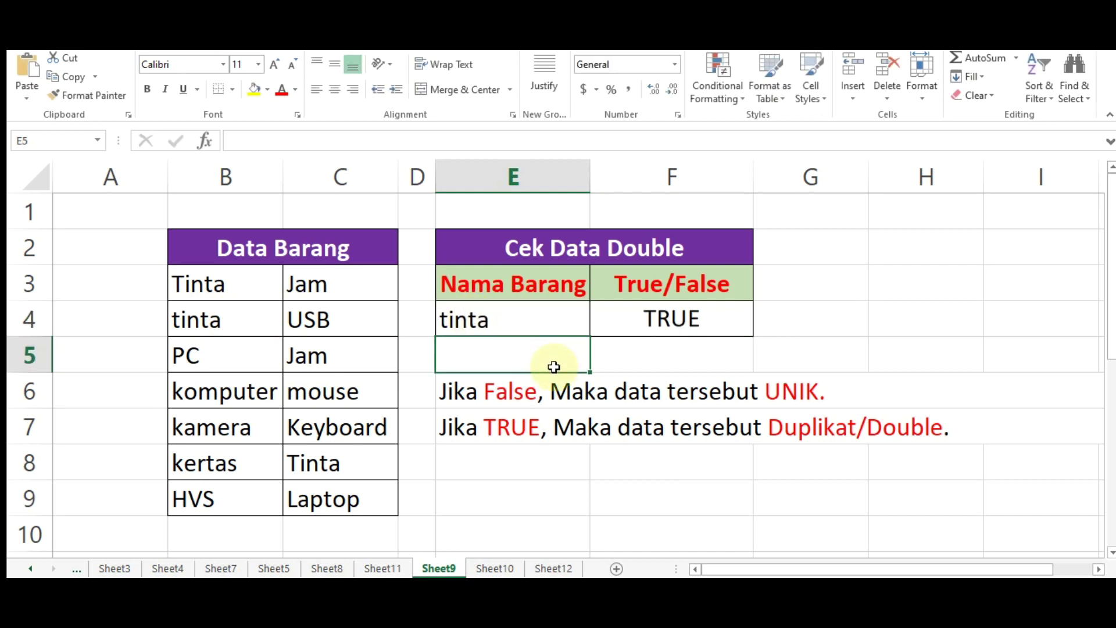
{"action": "left_click", "coordinate": [526, 323]}
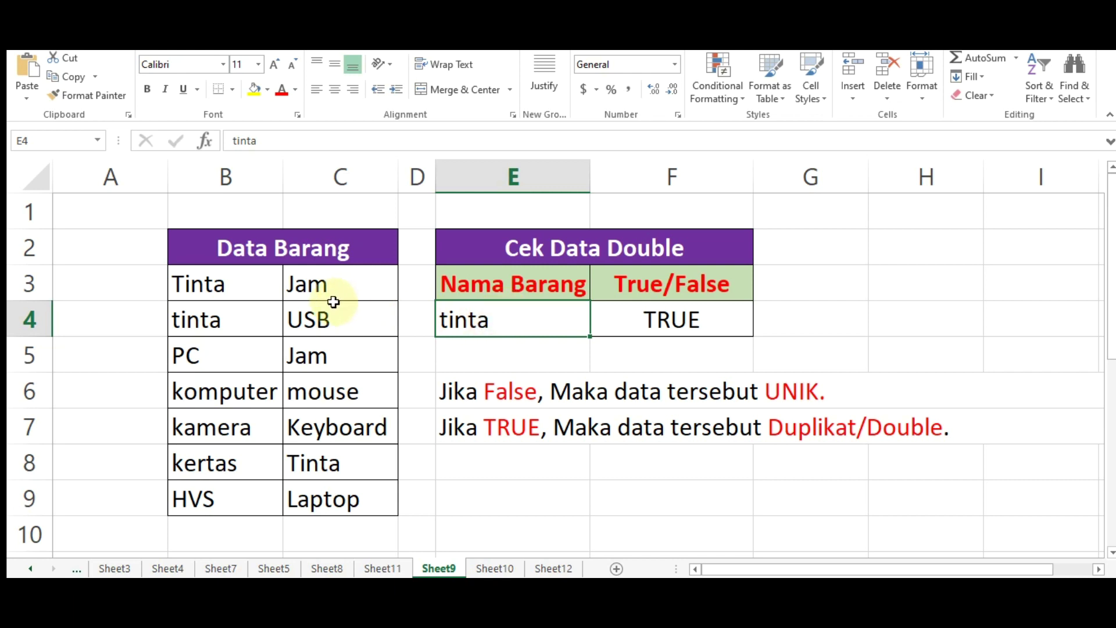
{"action": "left_click", "coordinate": [217, 283]}
{"action": "left_click", "coordinate": [321, 472]}
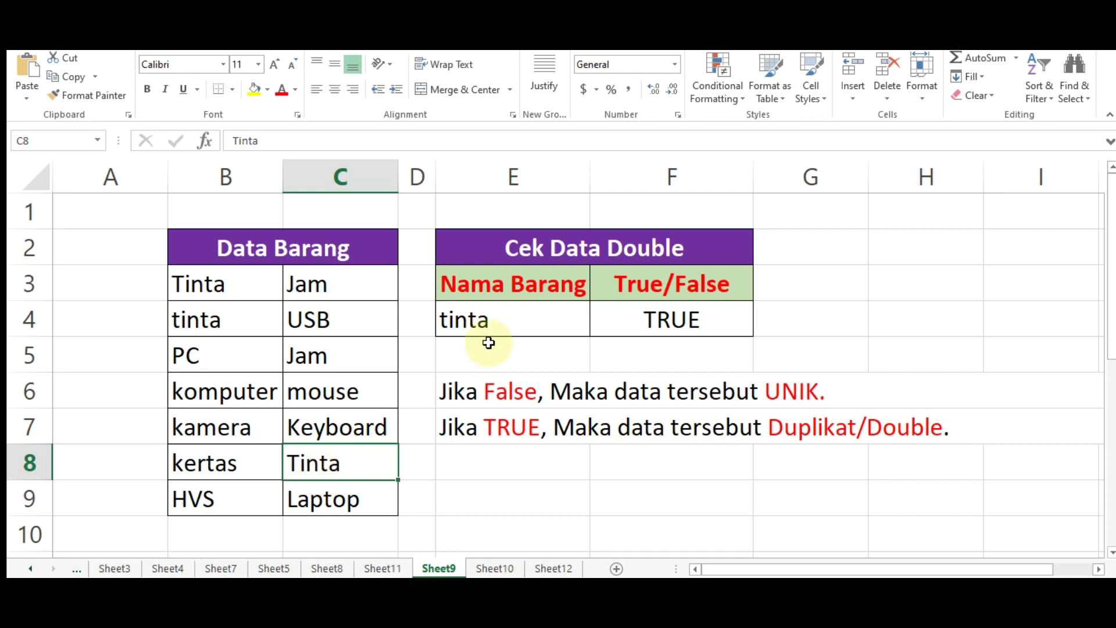
{"action": "left_click", "coordinate": [512, 319]}
Enter 'usb' in E4 for a FALSE result, show the single USB at C4, and reopen F4's formula
{"action": "type", "text": "u"}
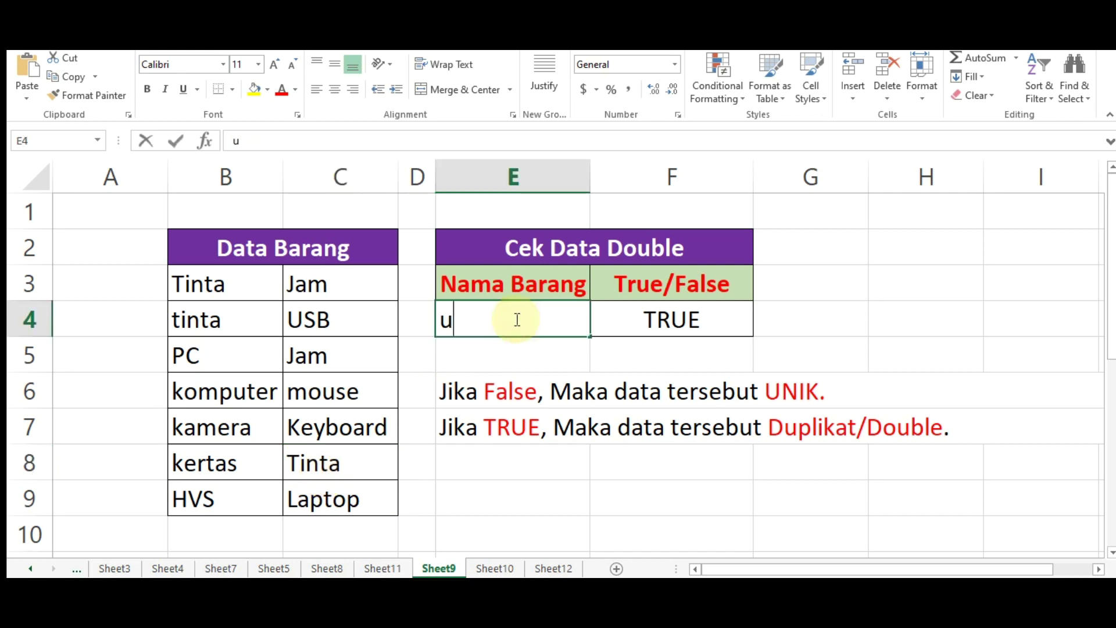
{"action": "type", "text": "sb"}
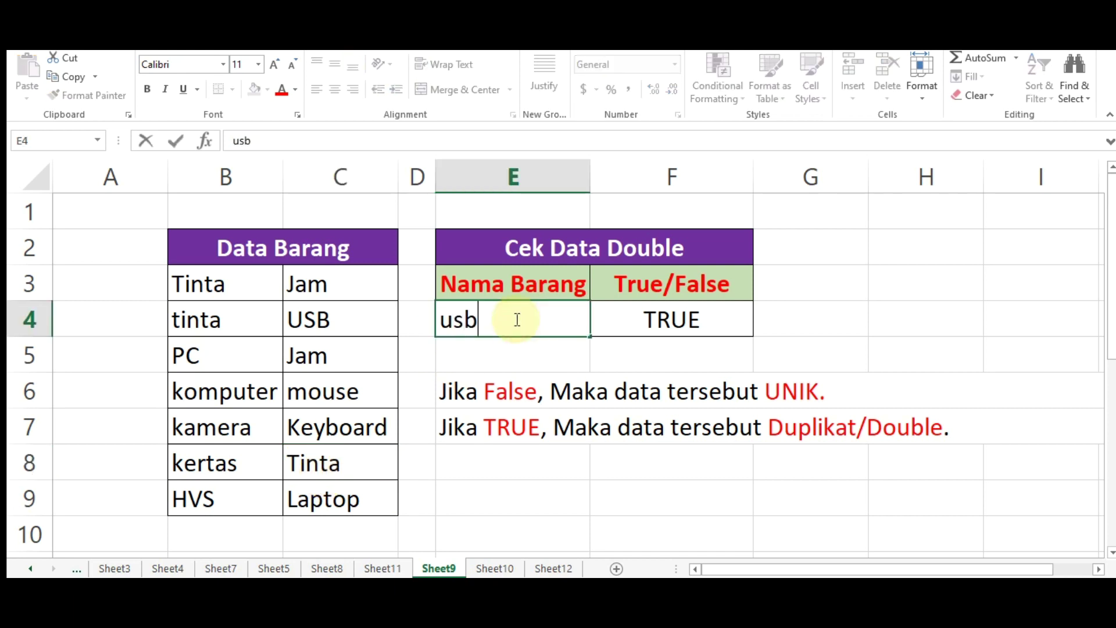
{"action": "key", "text": "Return"}
{"action": "left_click", "coordinate": [515, 319]}
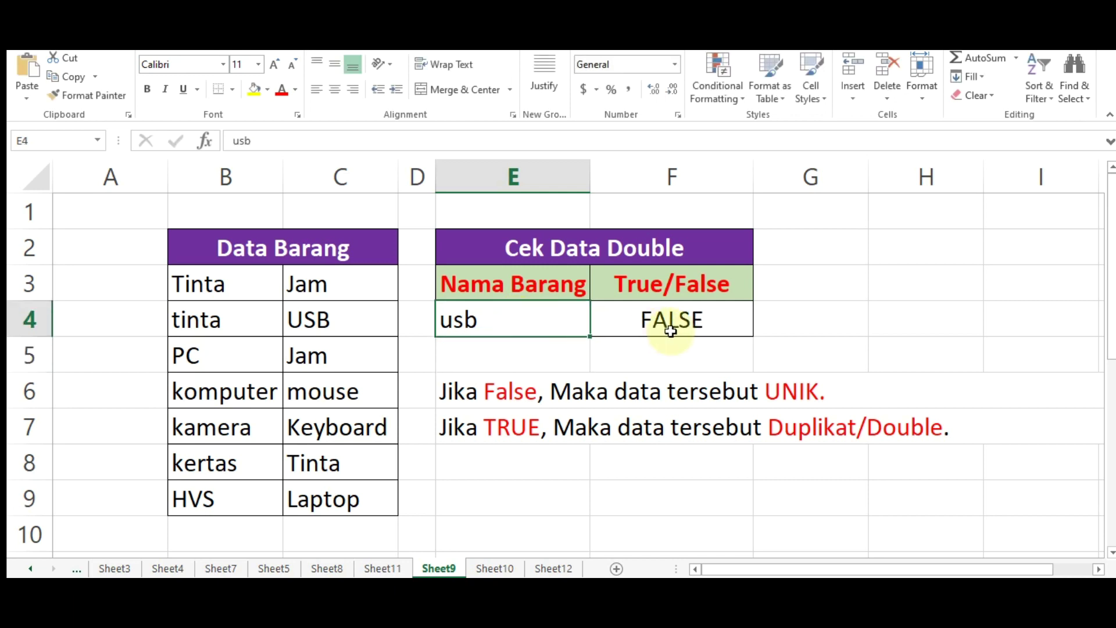
{"action": "left_click", "coordinate": [331, 321]}
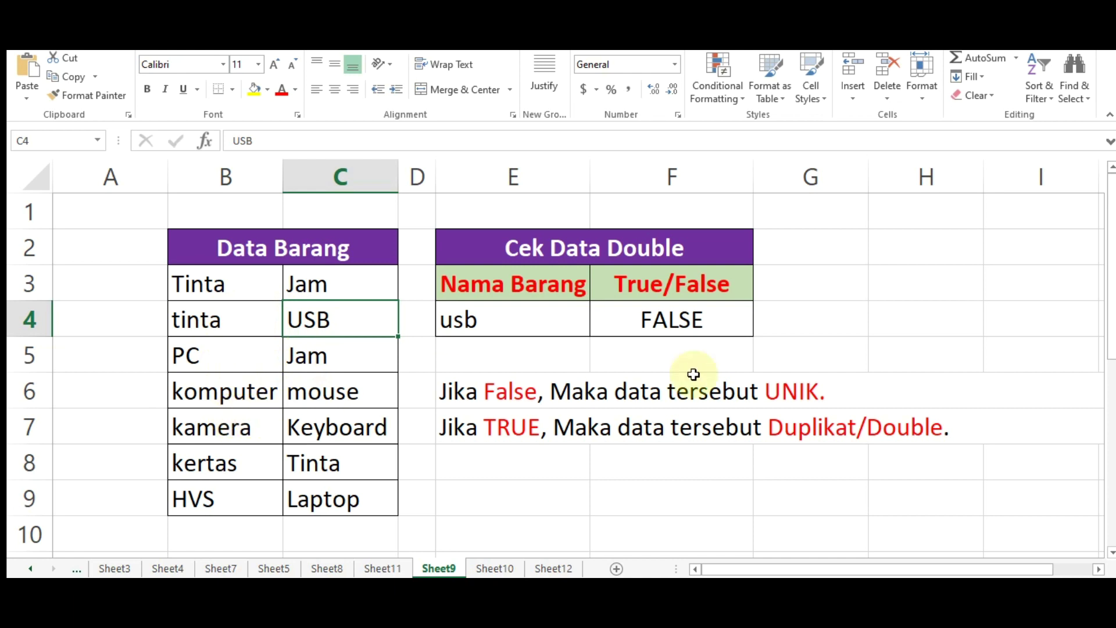
{"action": "left_click", "coordinate": [703, 319]}
{"action": "double_click", "coordinate": [704, 319]}
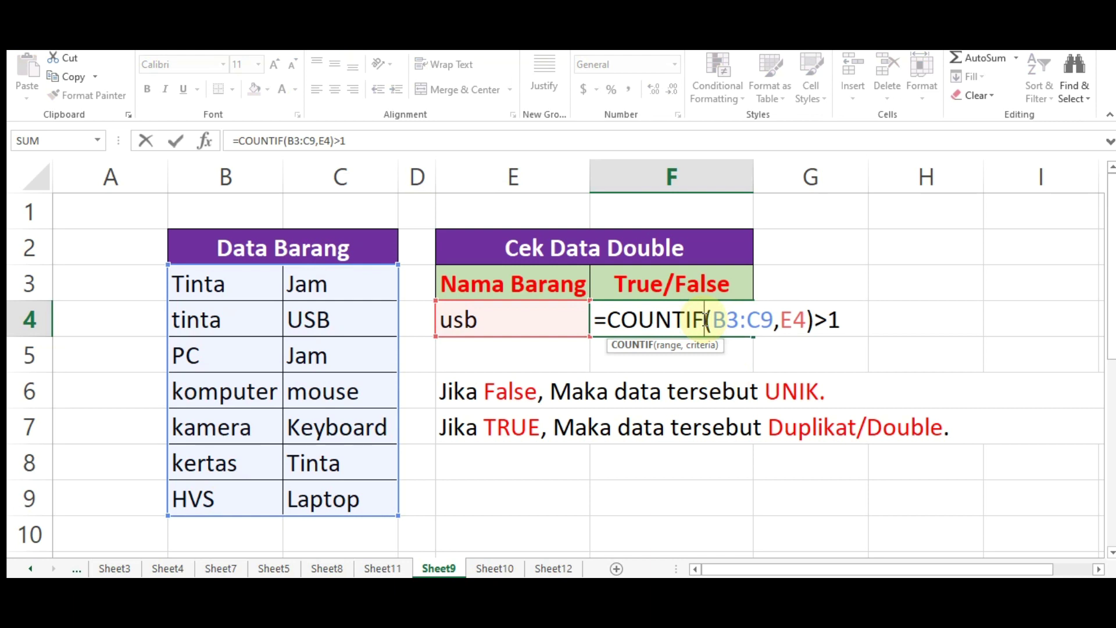
{"action": "left_click", "coordinate": [828, 319]}
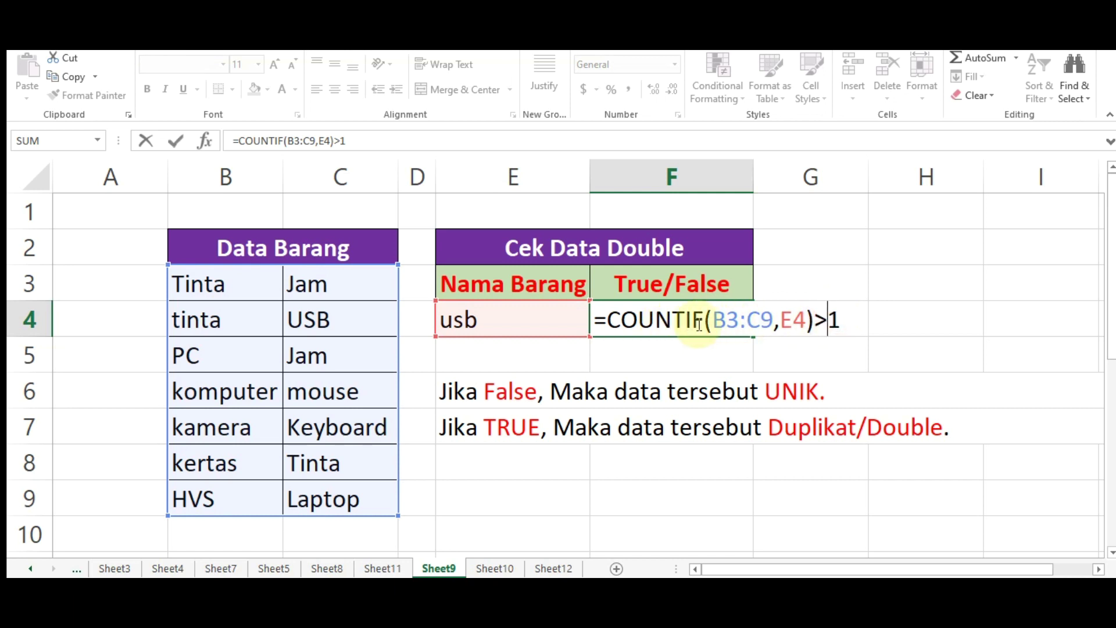
{"action": "left_click_drag", "start_coordinate": [841, 319], "coordinate": [814, 319]}
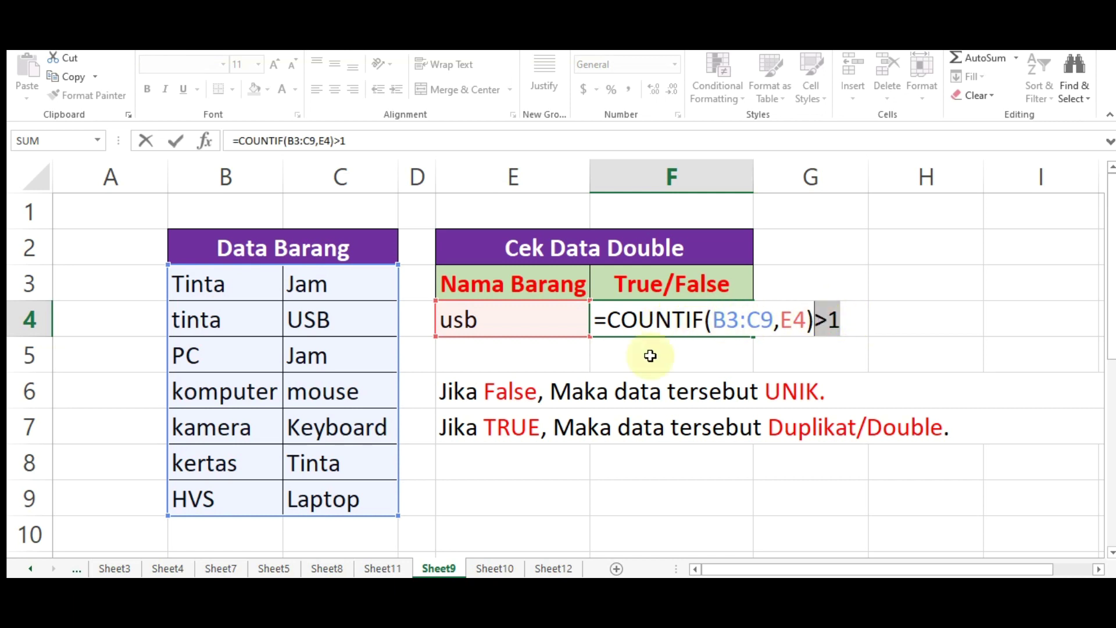